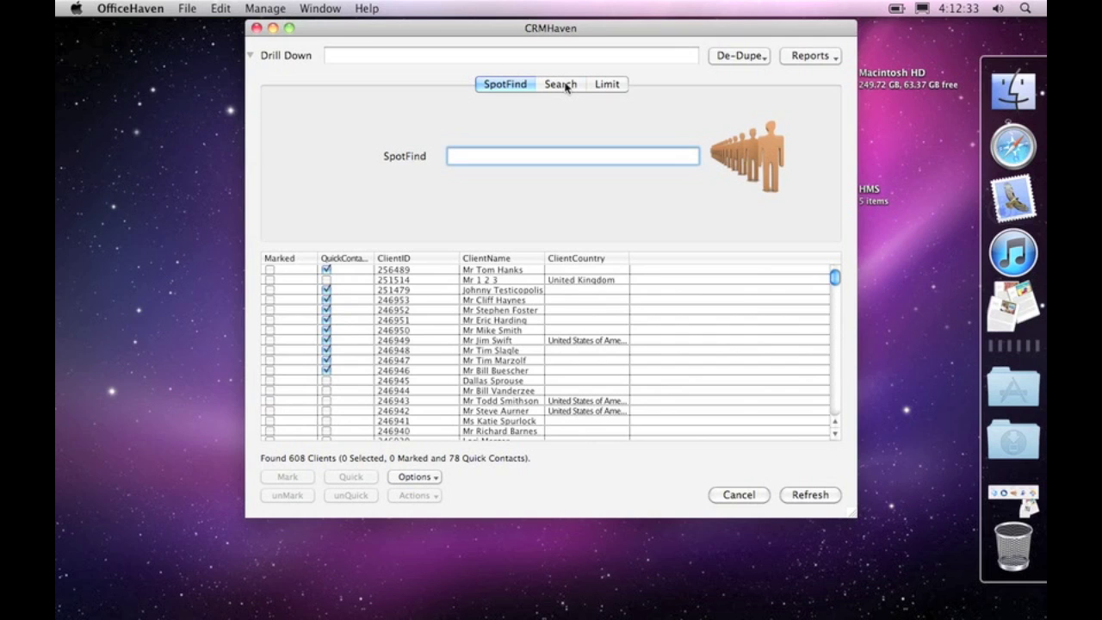
Step: Open the multi-condition client search and activate the first condition's value field
left_click(560, 84)
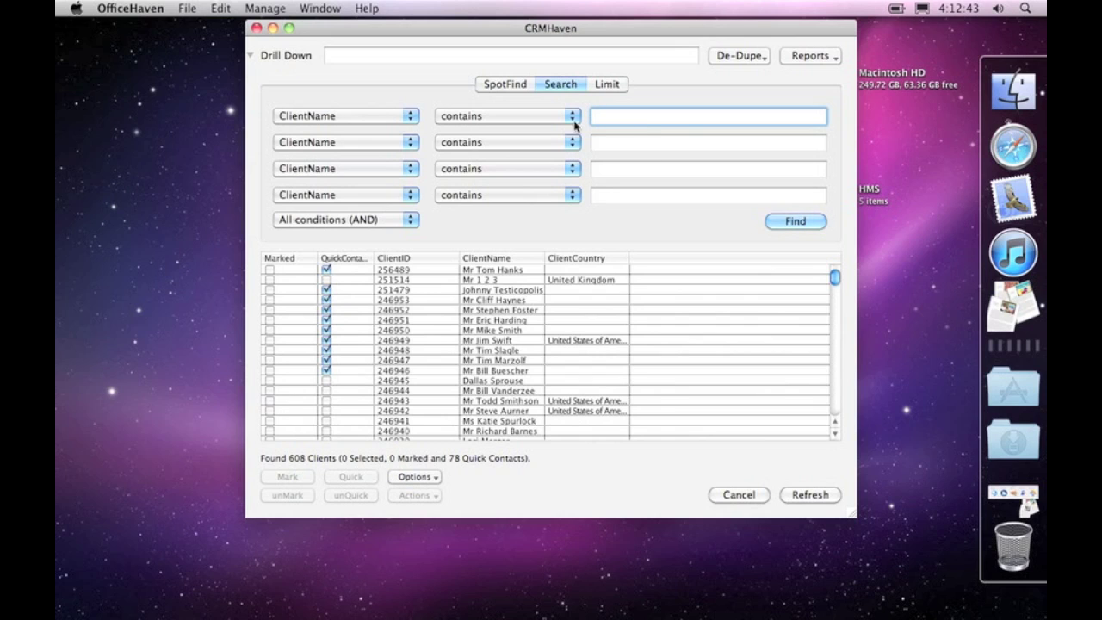
left_click(607, 196)
left_click(613, 117)
left_click(630, 142)
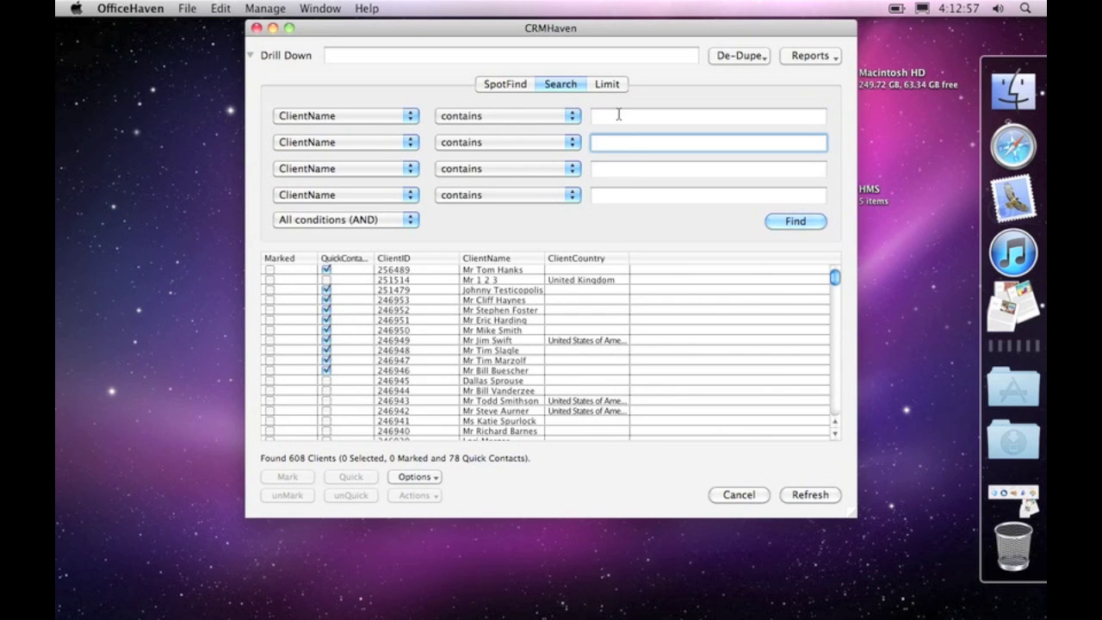
left_click(619, 117)
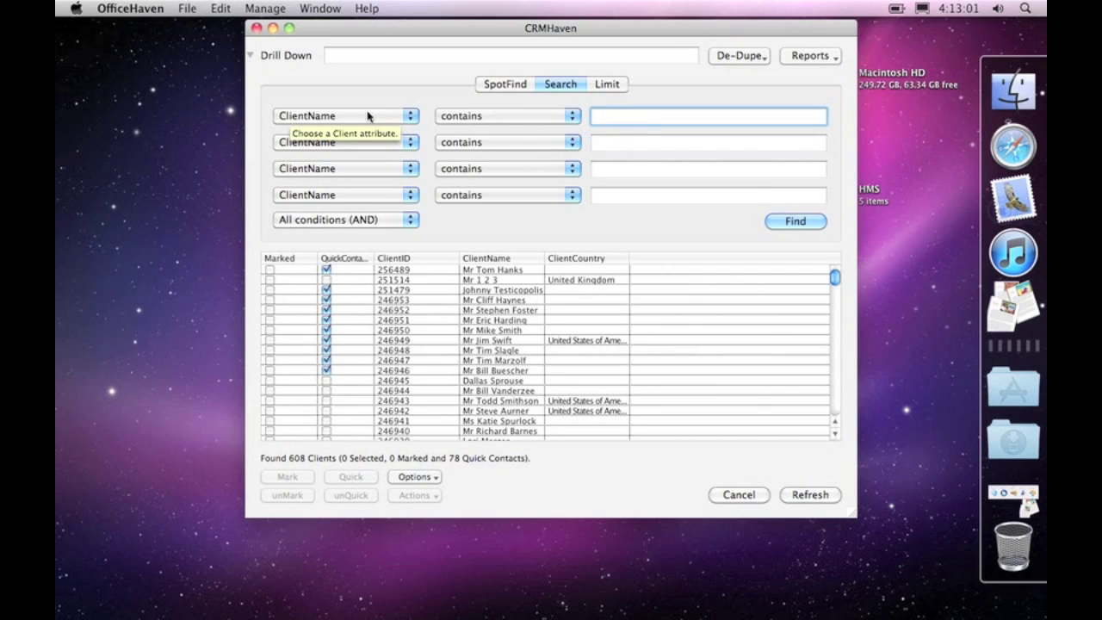
Step: Examine the client attributes and comparison options available for the first search condition
left_click(305, 118)
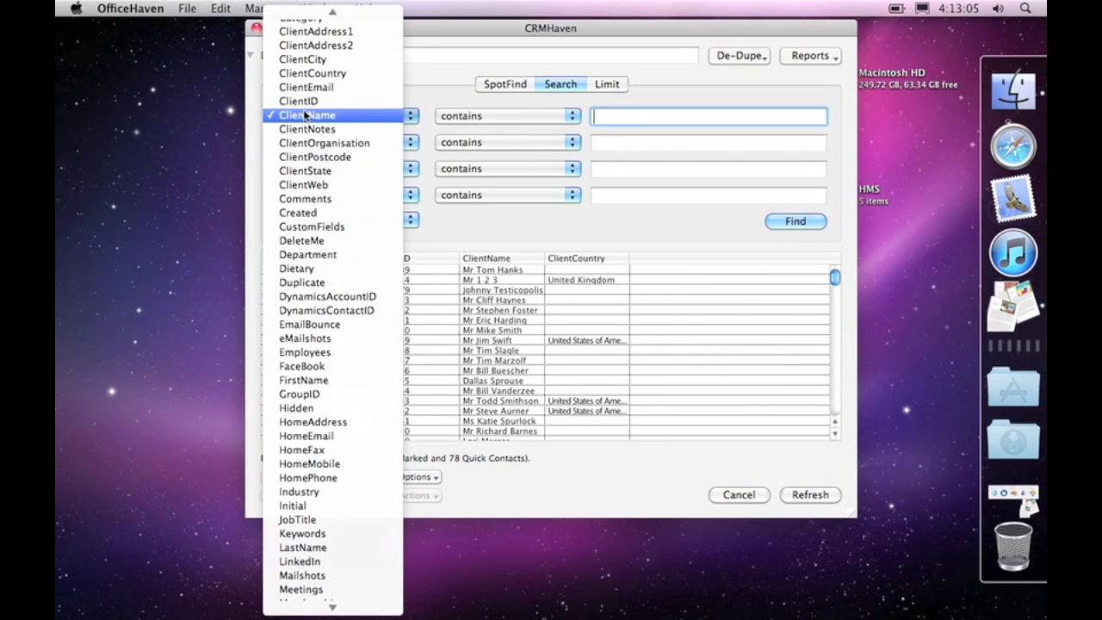
mouse_move(297, 5)
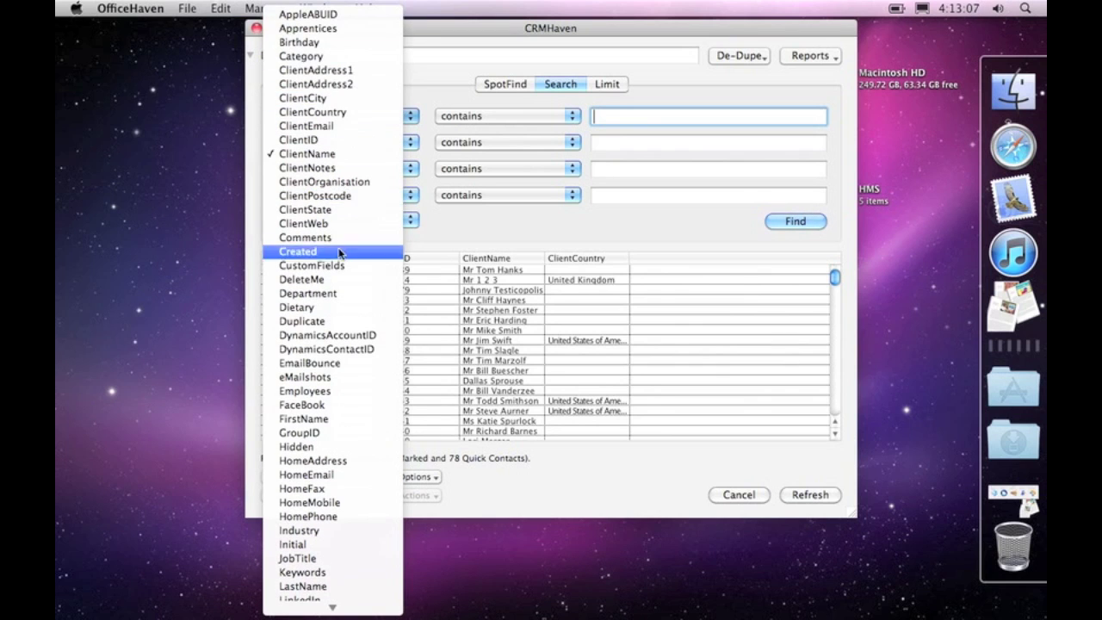
mouse_move(332, 606)
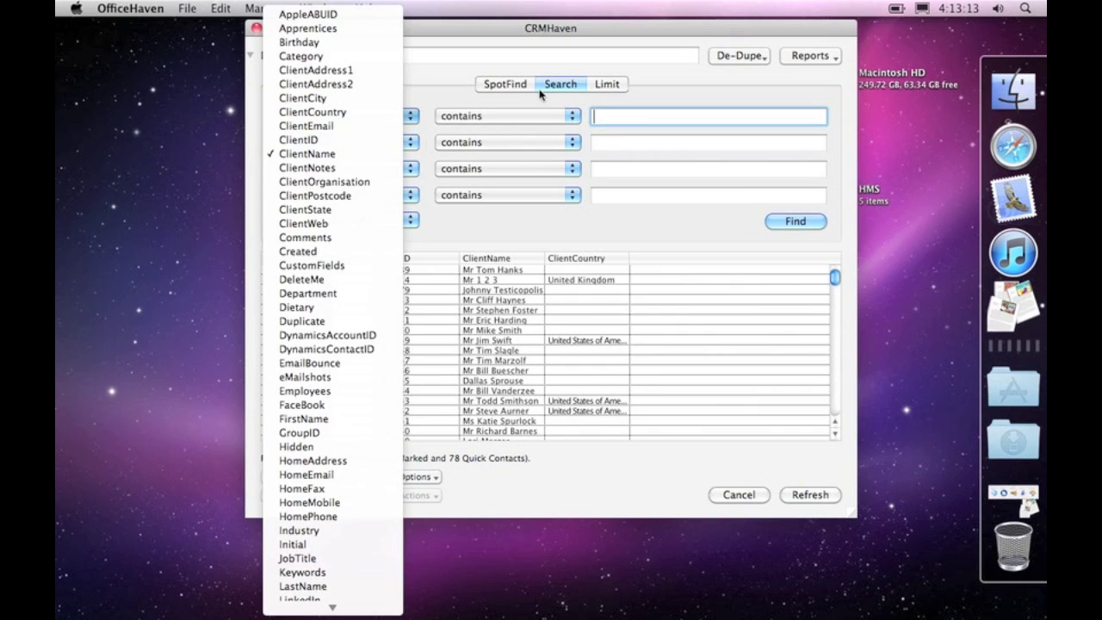
left_click(444, 67)
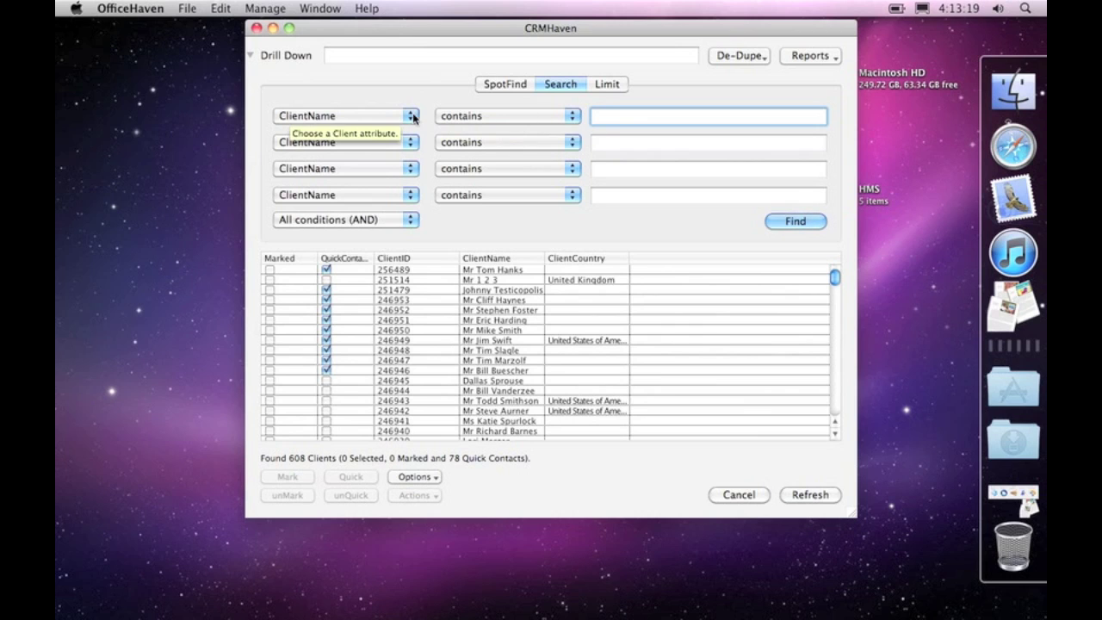
left_click(483, 117)
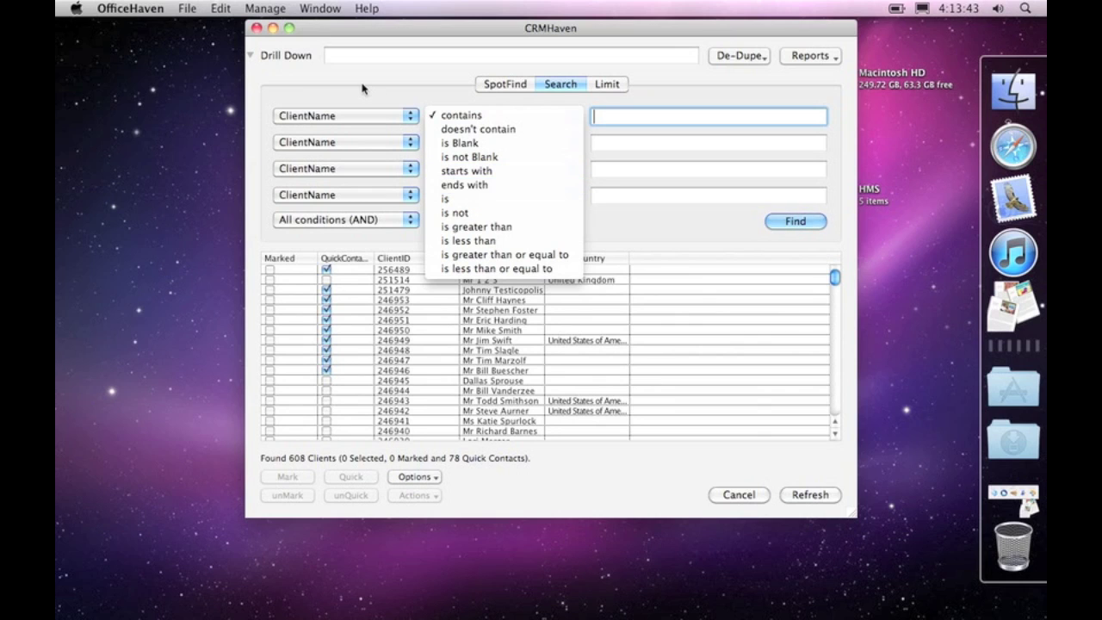
left_click(432, 95)
Step: Try ClientID as the first condition's attribute and examine the comparisons offered for it
left_click(387, 121)
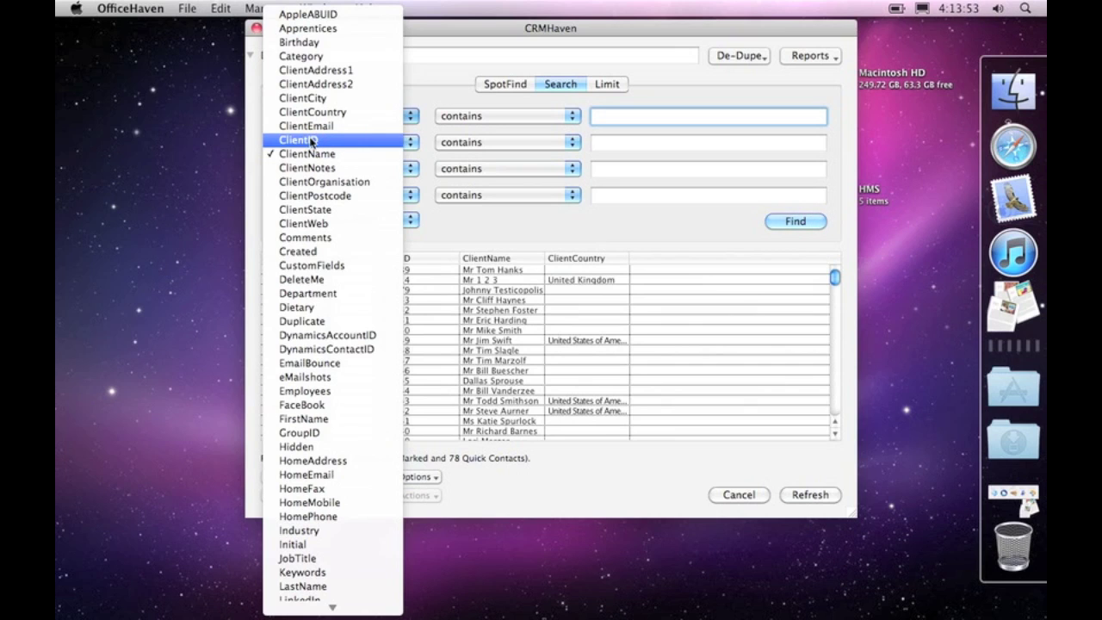
left_click(309, 139)
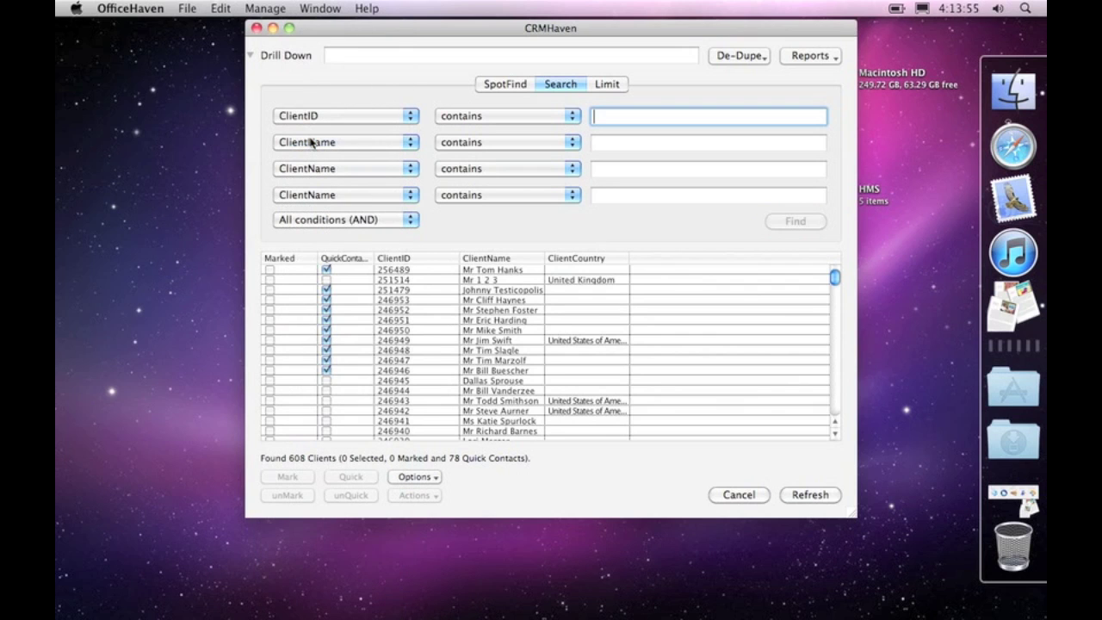
left_click(494, 122)
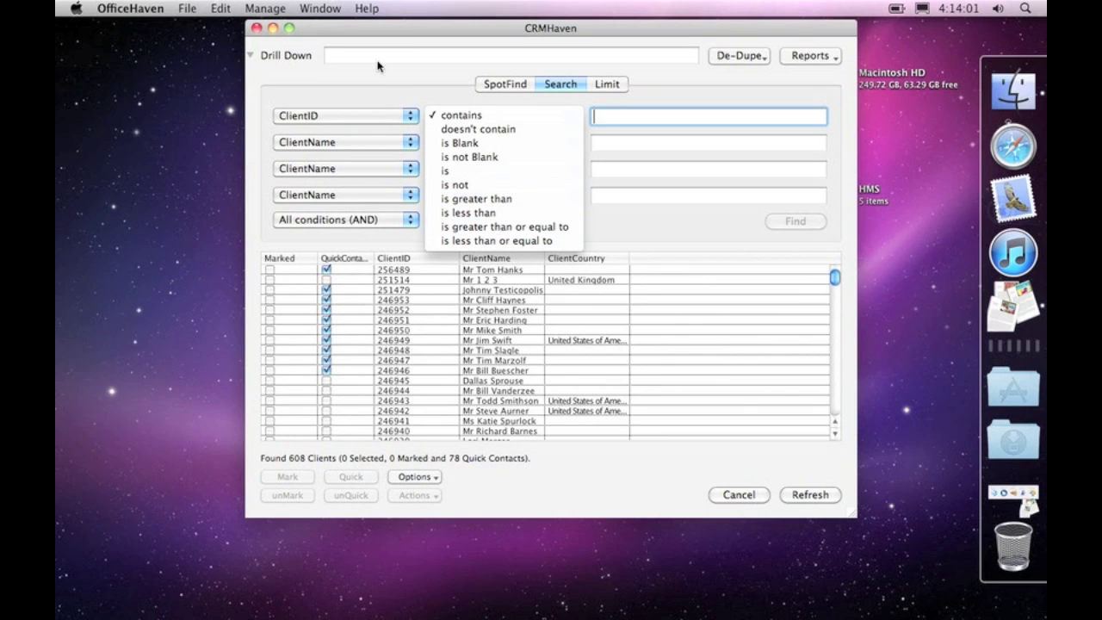
left_click(384, 135)
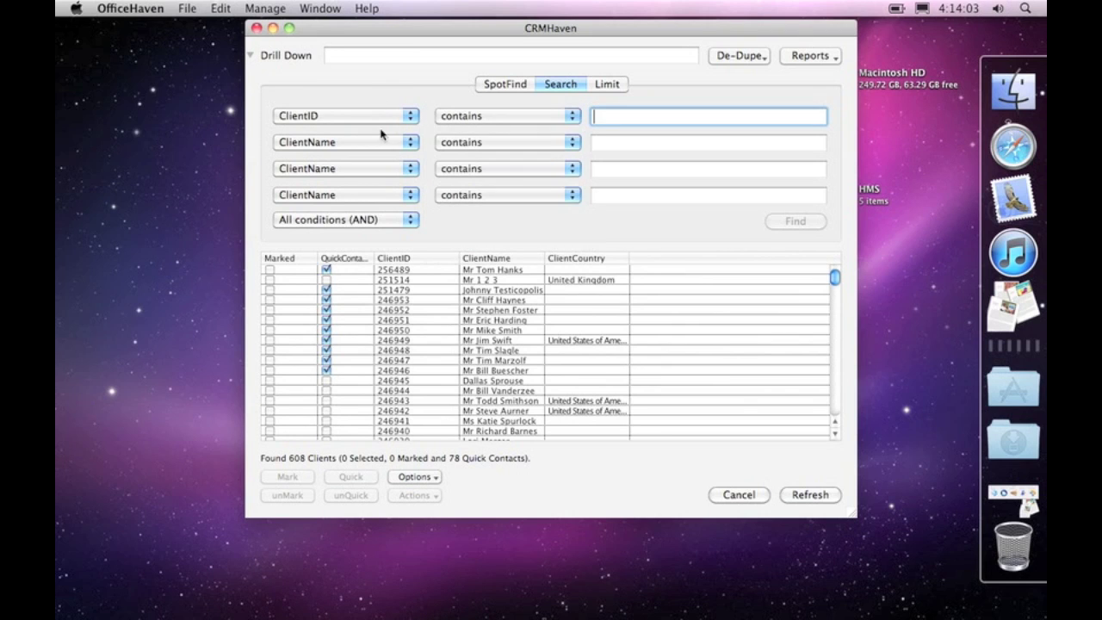
Step: Try Created and Hidden as the first condition's attribute and examine the comparisons offered for Hidden
left_click(375, 115)
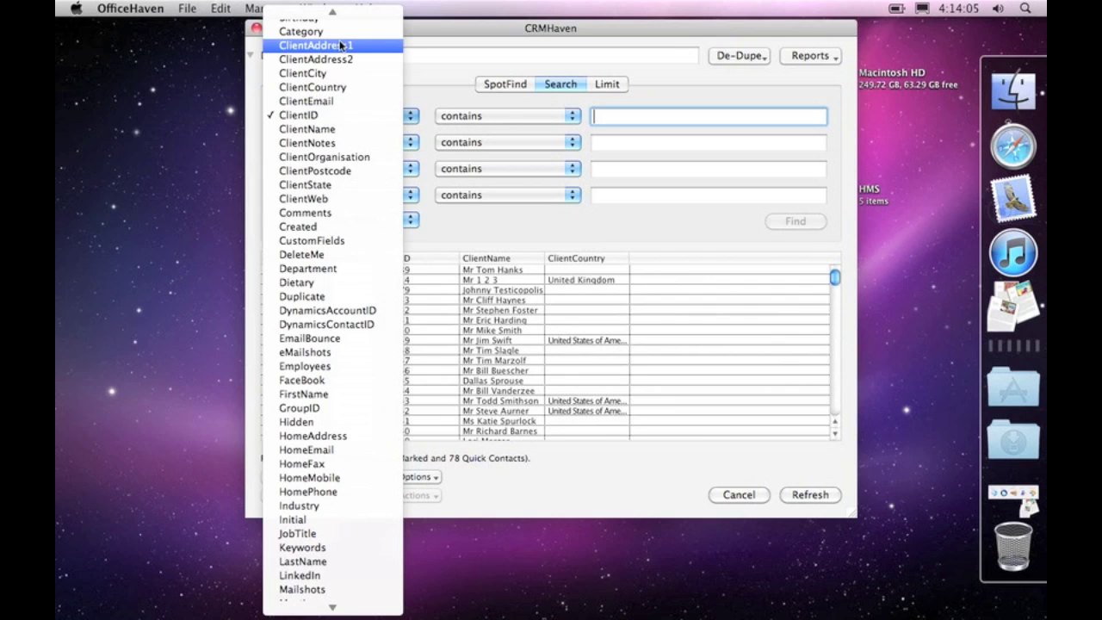
left_click(345, 229)
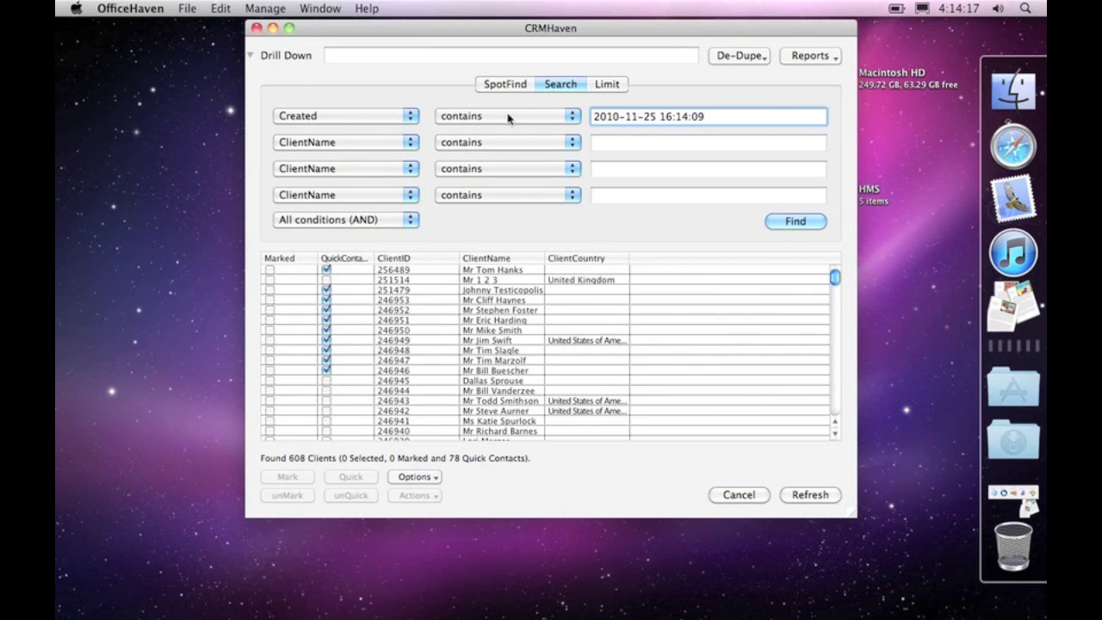
left_click(345, 116)
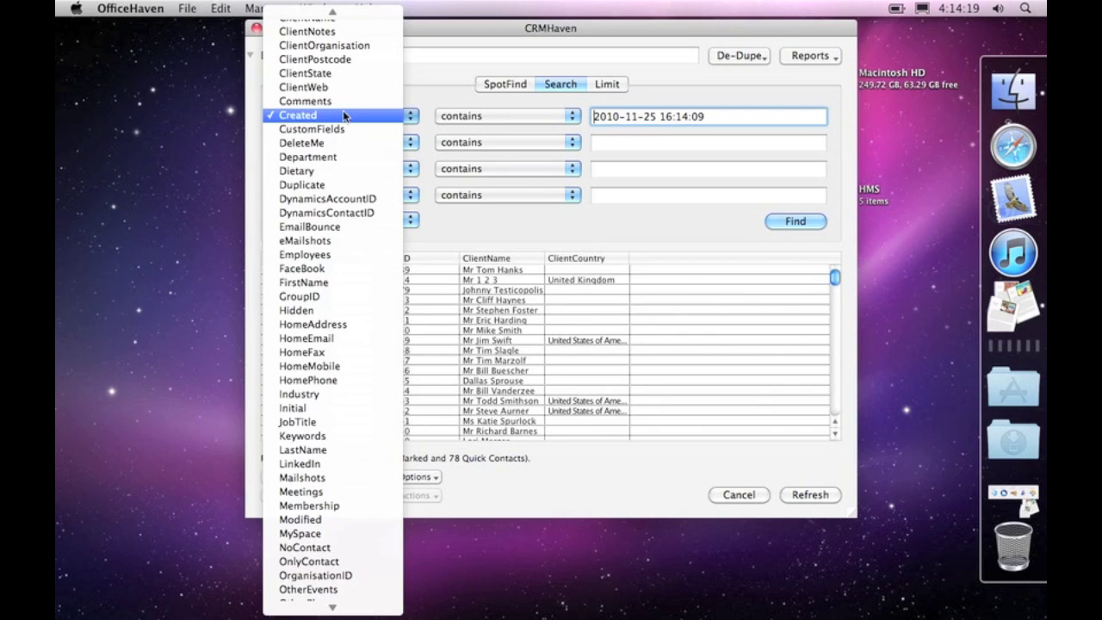
left_click(337, 317)
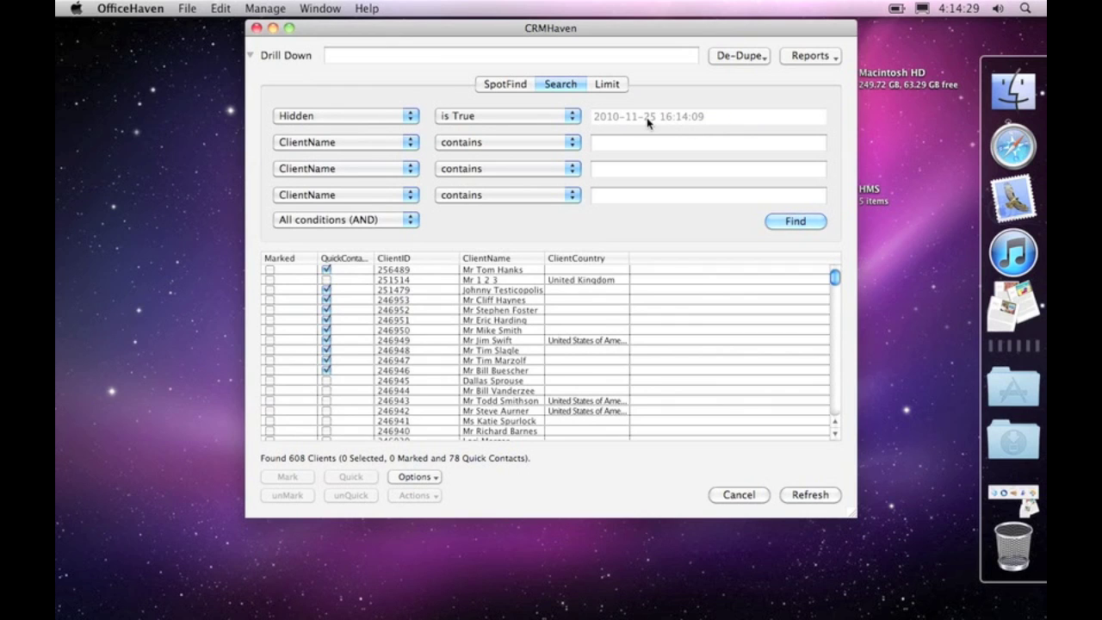
left_click(483, 117)
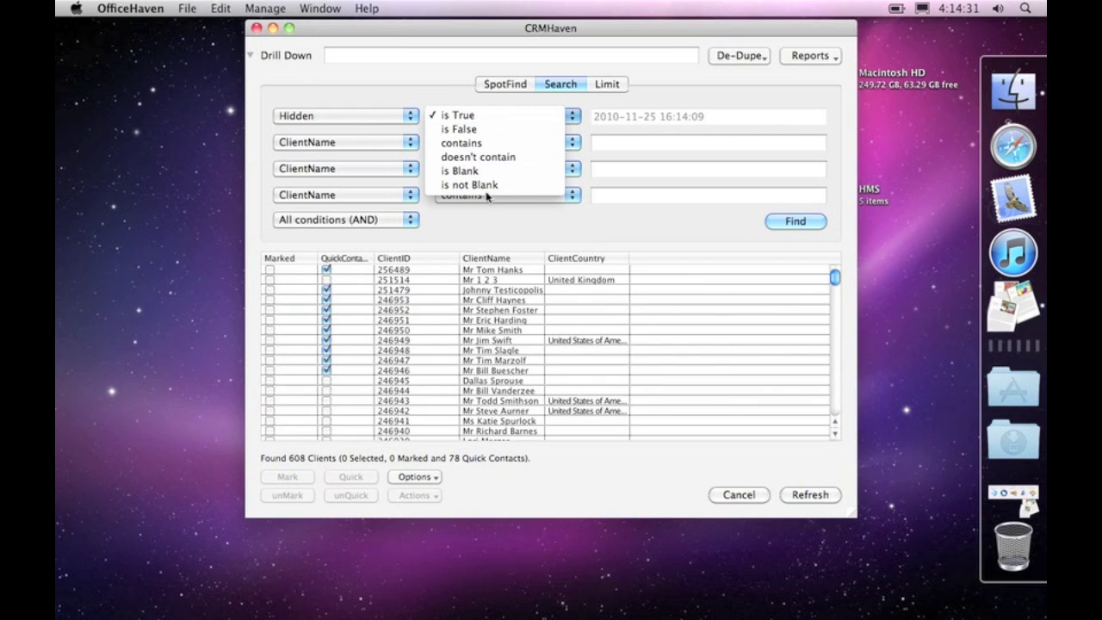
left_click(452, 110)
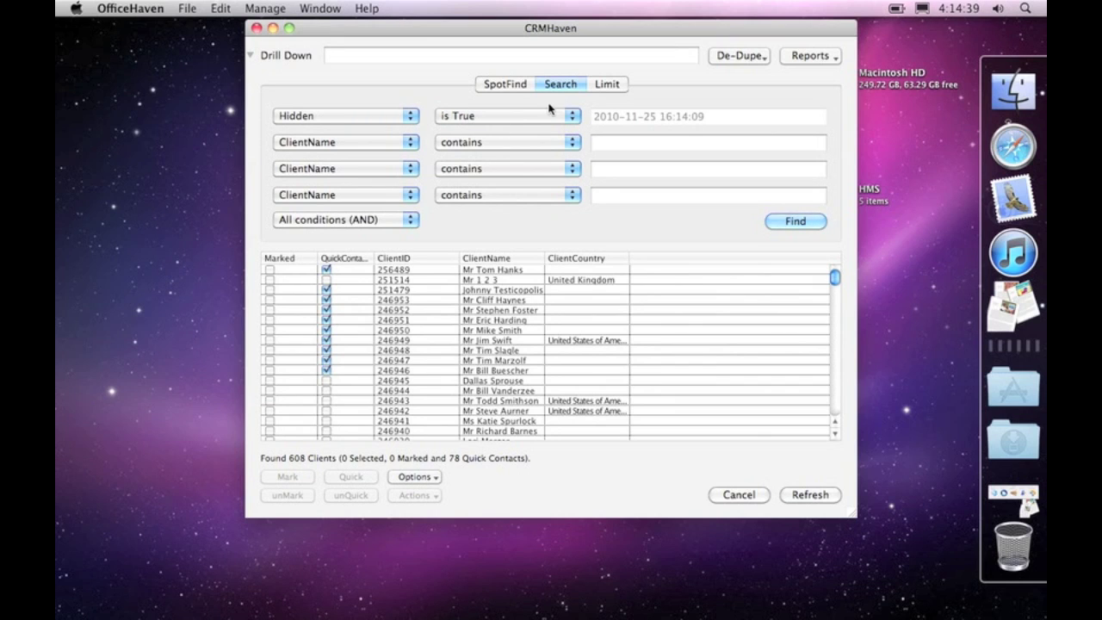
Step: Find clients whose ClientCountry contains "america" and widen the ClientCountry column in the results
left_click(374, 121)
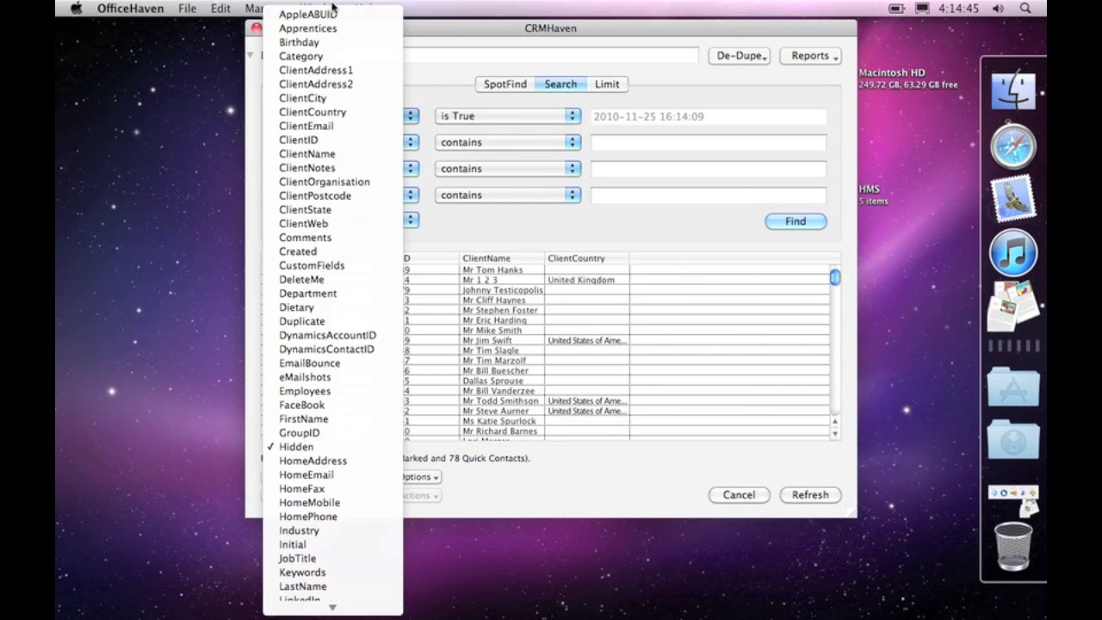
left_click(342, 112)
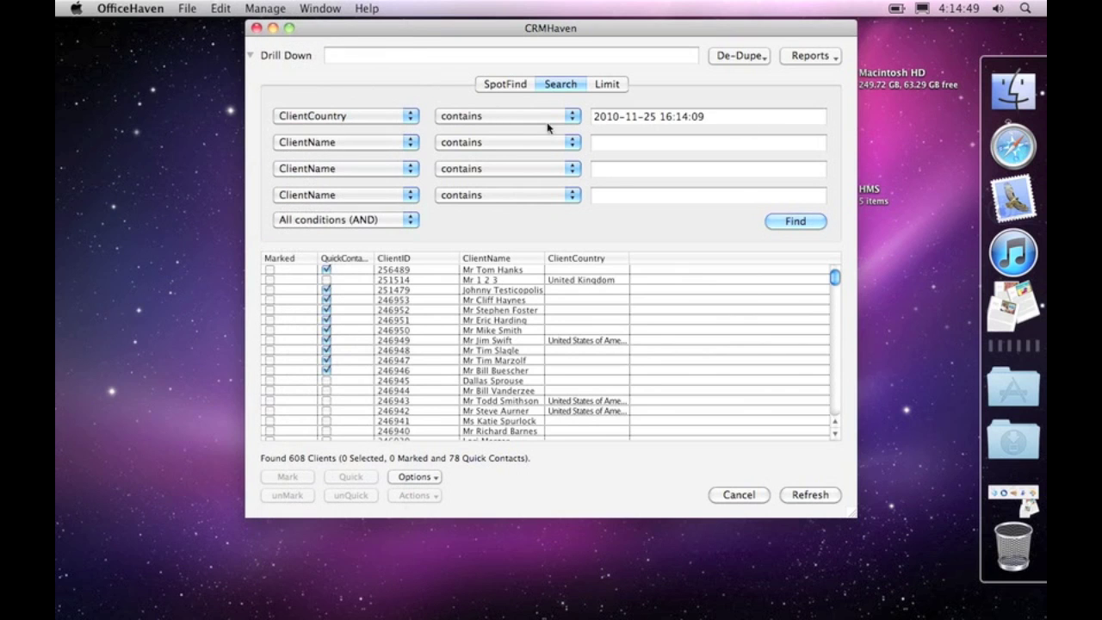
left_click(717, 118)
left_click_drag(718, 119, 711, 92)
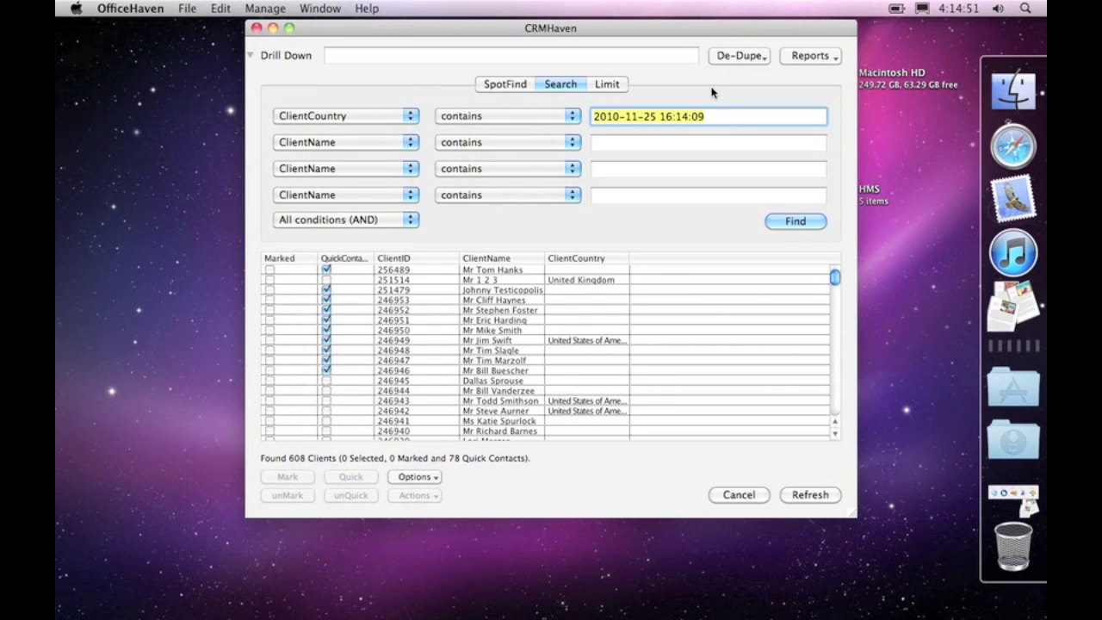
key("BackSpace")
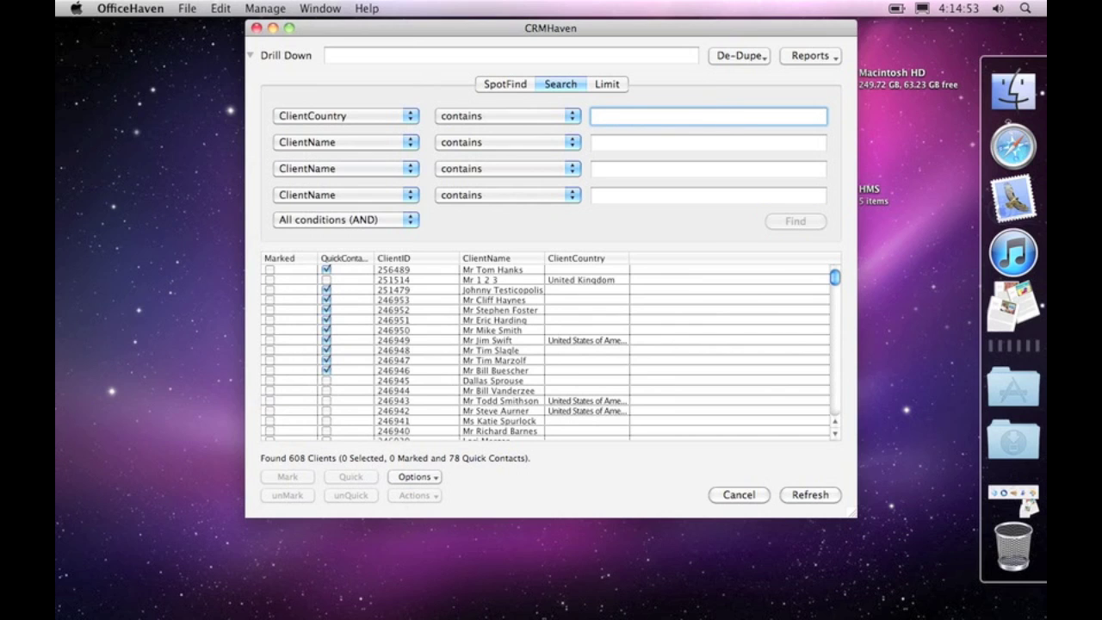
type("america")
key("Return")
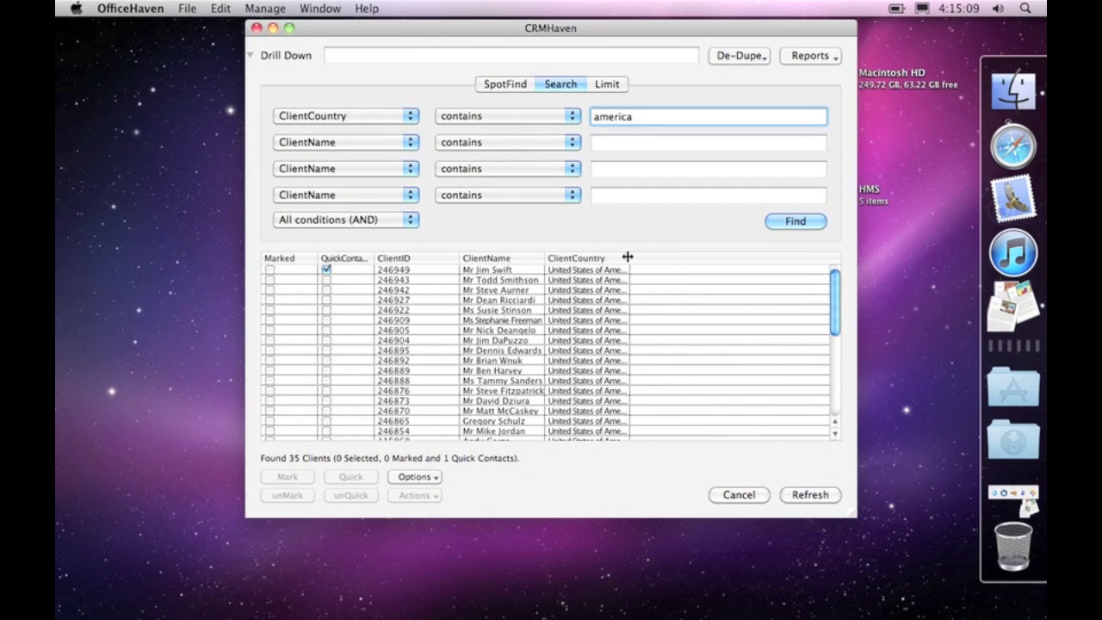
left_click_drag(629, 259, 684, 258)
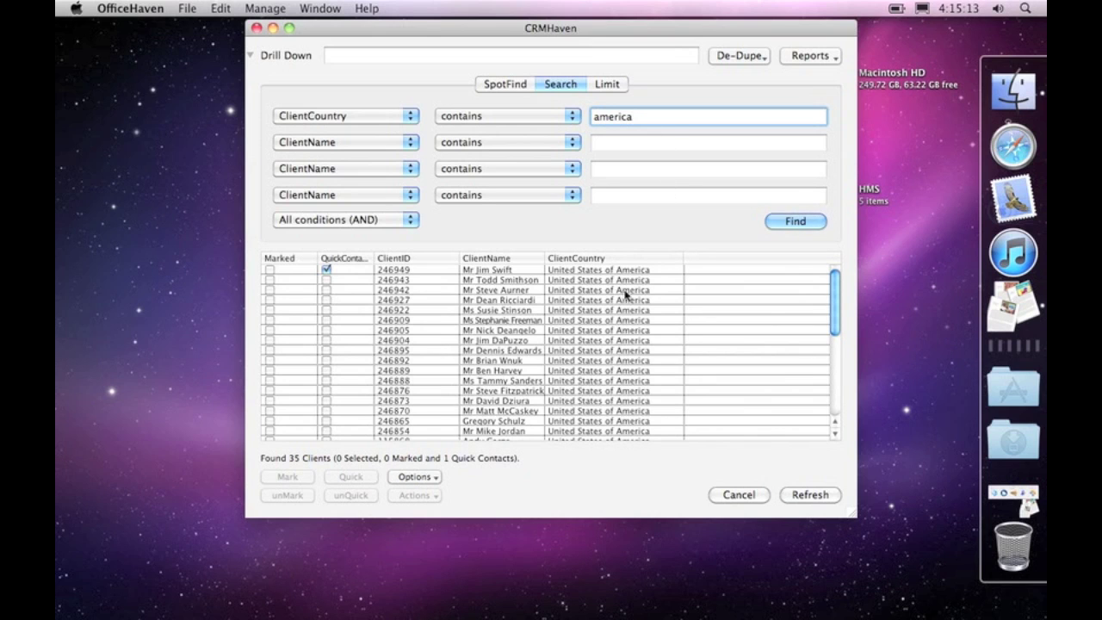
Step: Add a second condition that ClientCountry contains "england" and run the search
left_click(357, 142)
left_click(367, 100)
left_click(649, 147)
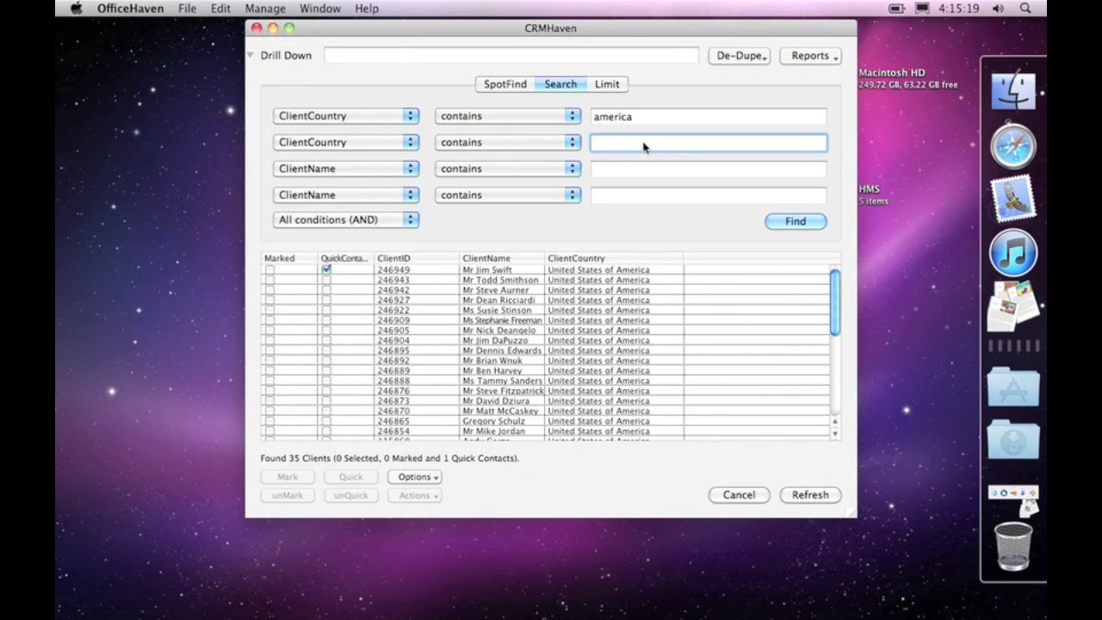
type("england")
key("Return")
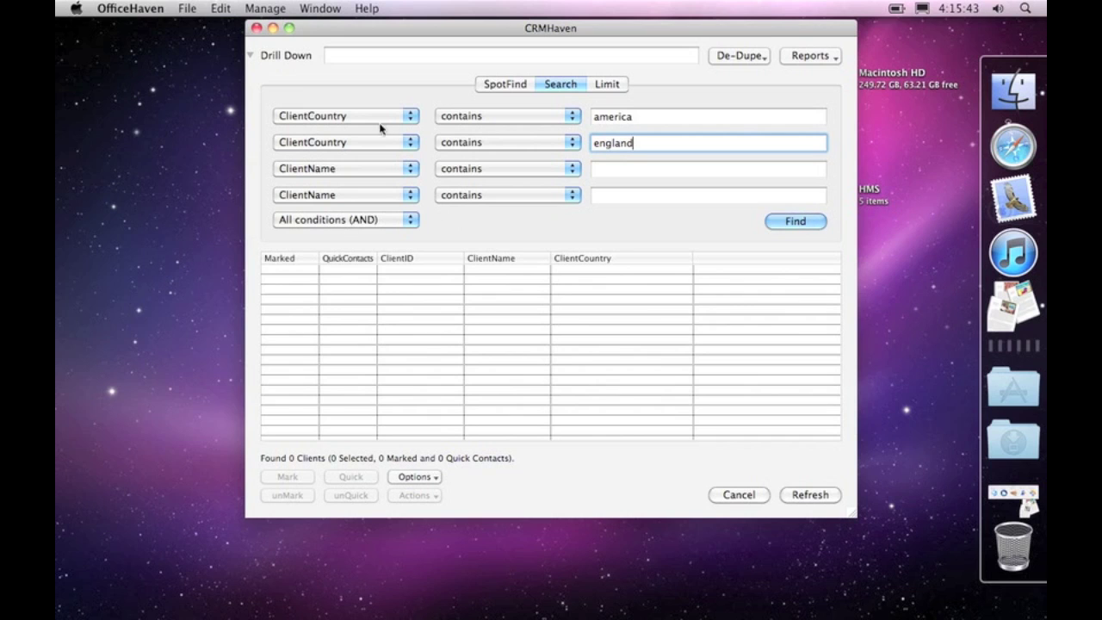
Step: Switch the search to match Any condition (OR) and run it again
left_click(387, 219)
left_click(606, 156)
left_click(385, 219)
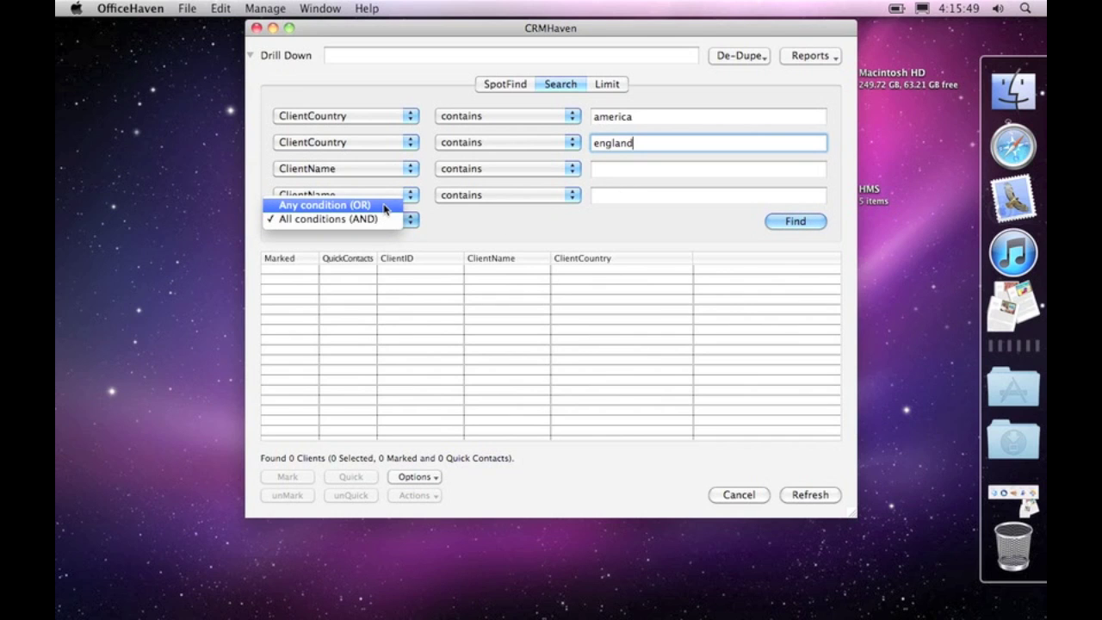
left_click(385, 208)
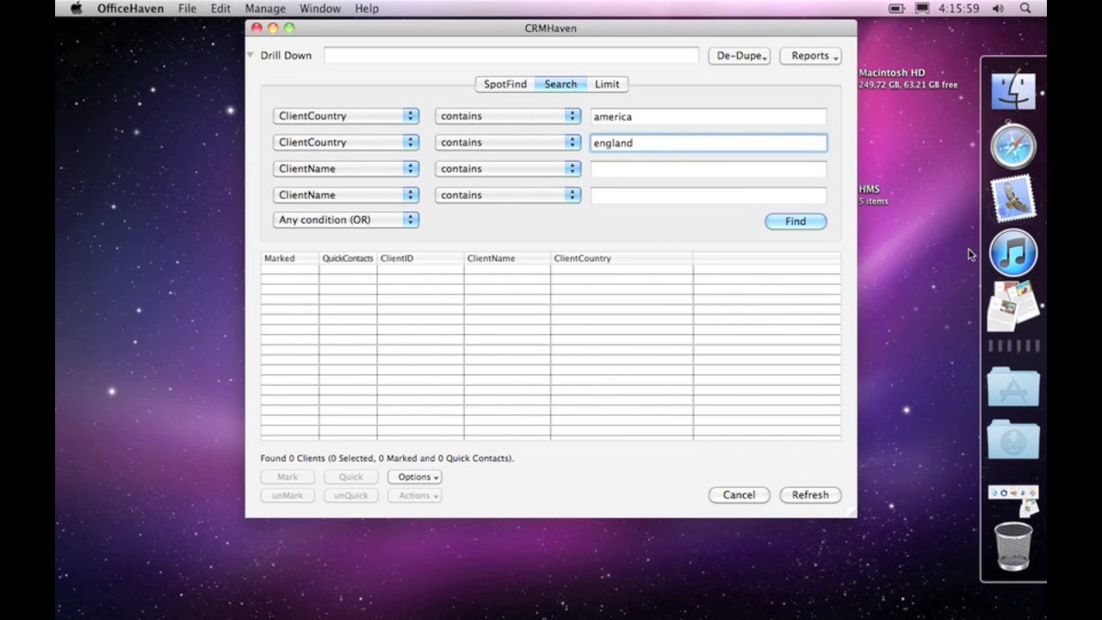
left_click(801, 222)
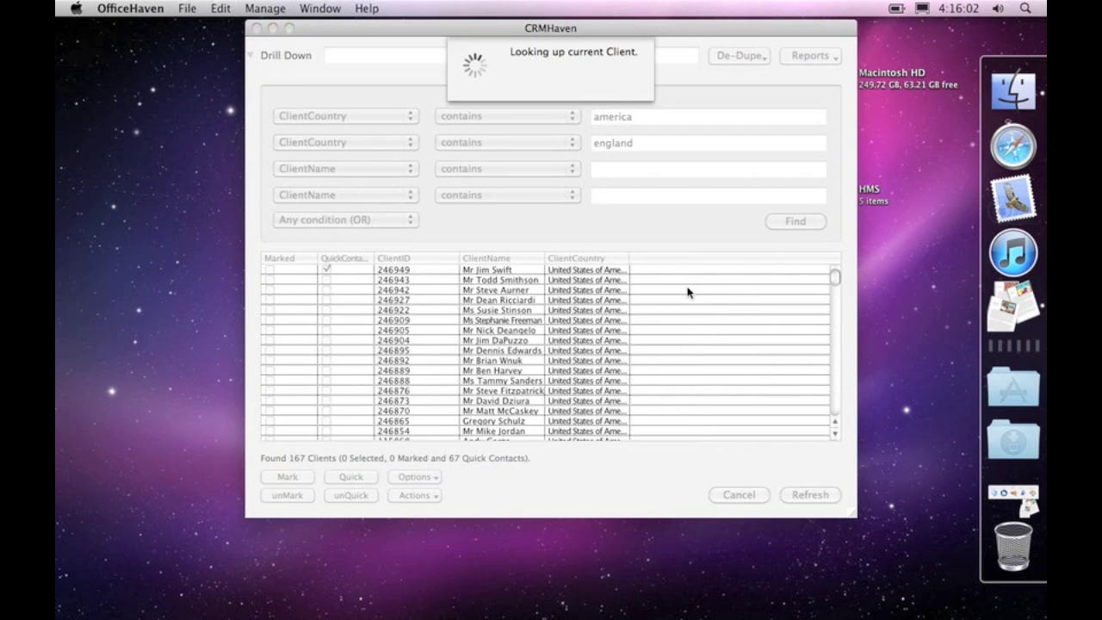
mouse_move(834, 276)
left_mouse_down()
mouse_move(832, 407)
mouse_move(835, 277)
left_mouse_up()
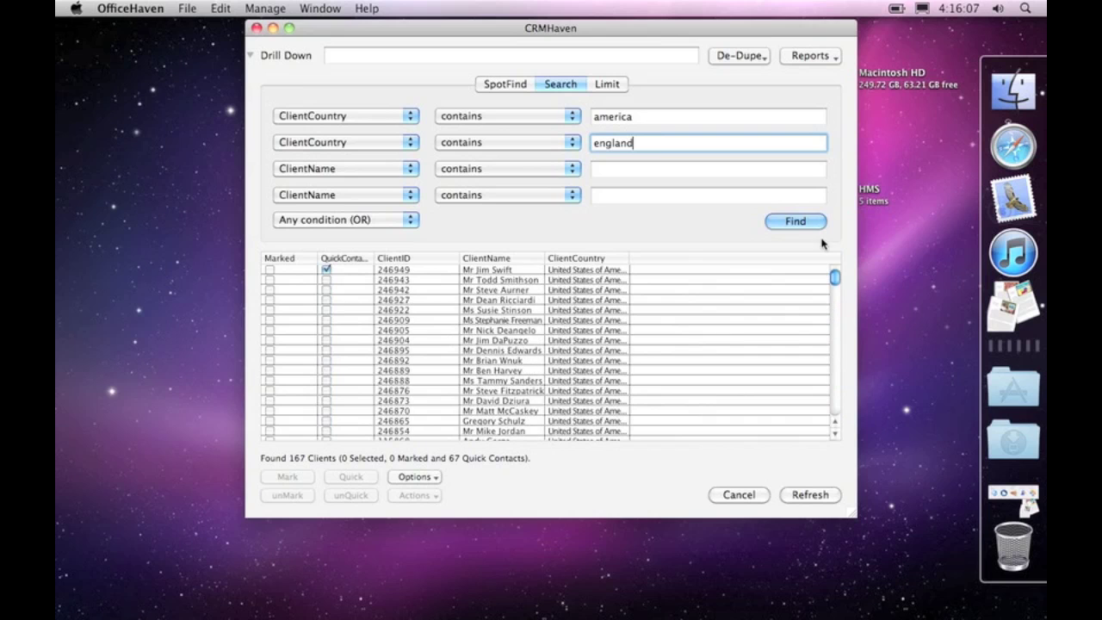
Step: Find clients whose ClientCountry doesn't contain "america" and doesn't contain "england", matching All conditions (AND)
left_click(498, 118)
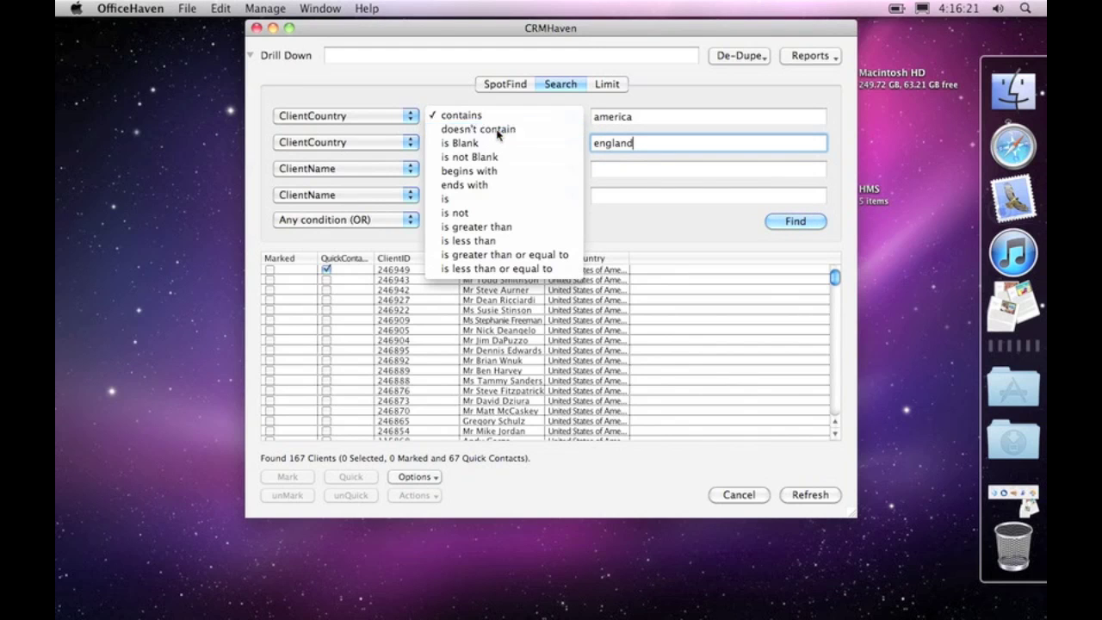
left_click(497, 130)
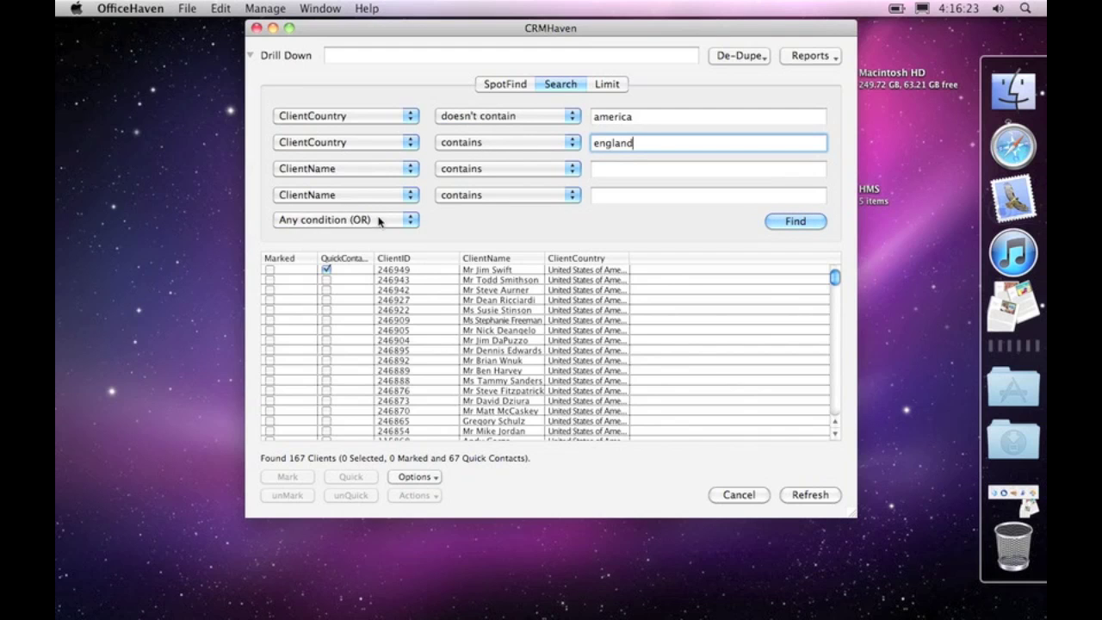
left_click(344, 220)
left_click(327, 231)
left_click(495, 146)
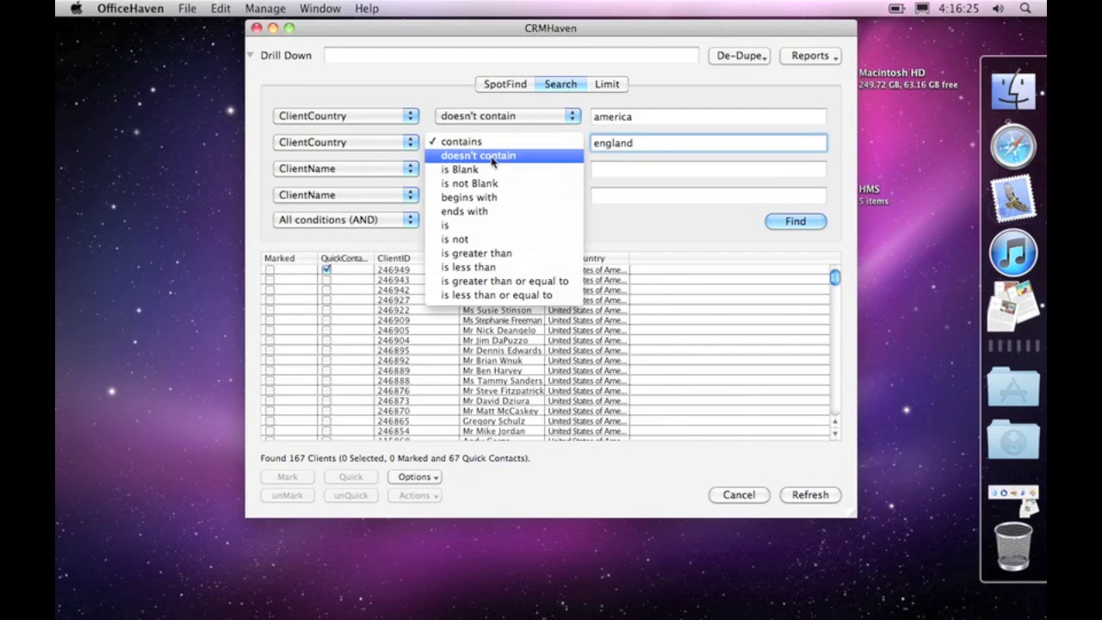
left_click(493, 156)
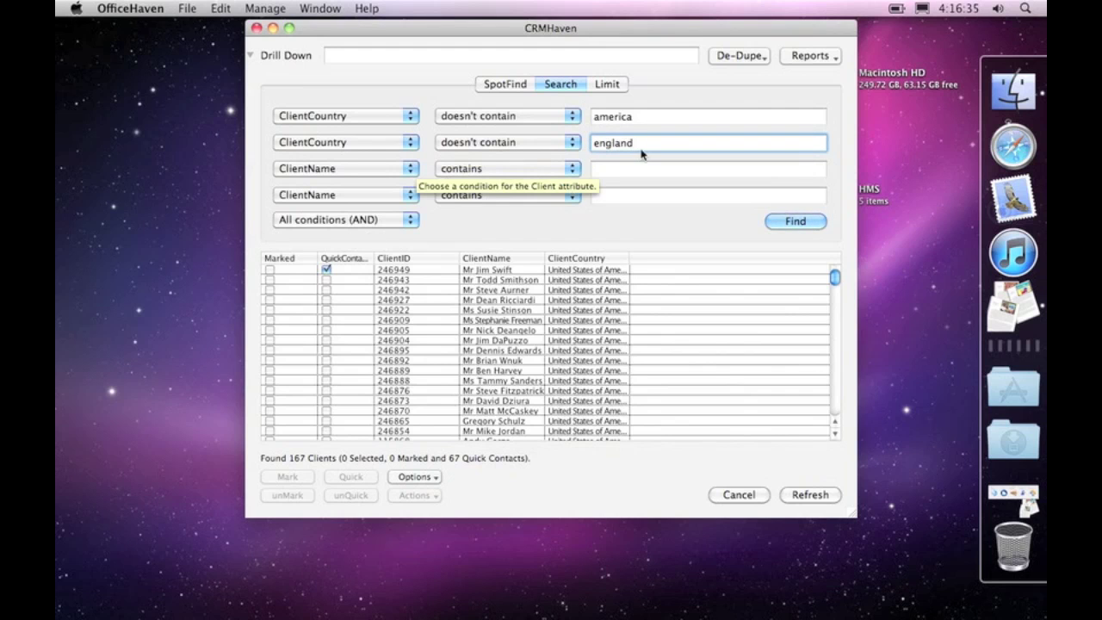
left_click(792, 222)
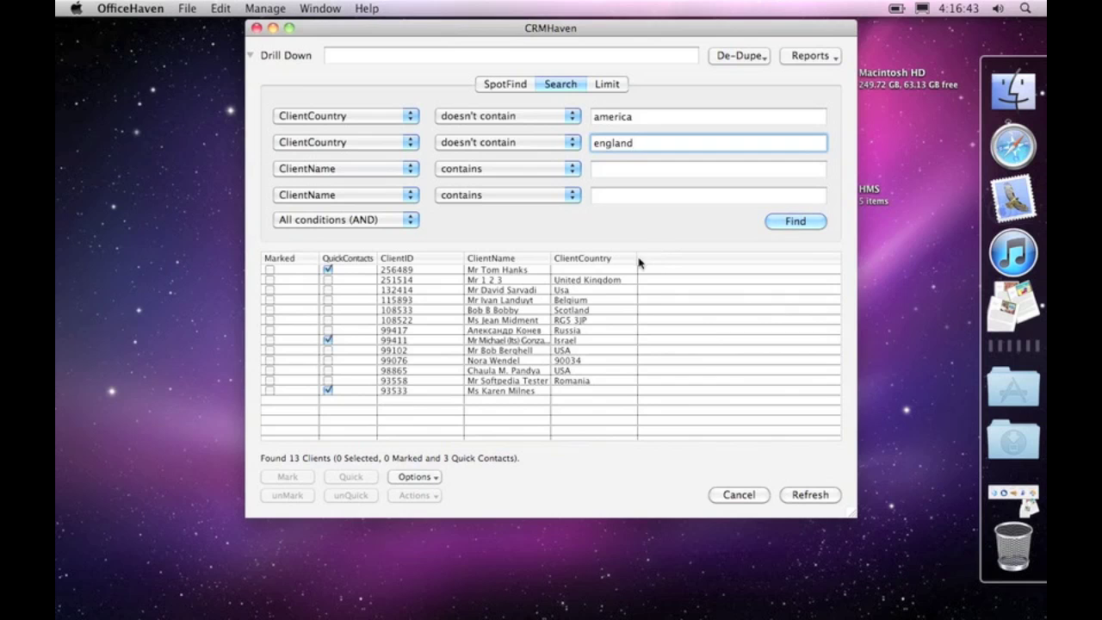
Step: Widen the ClientCountry column in the results and select the client whose country is Scotland
left_click_drag(635, 258, 662, 260)
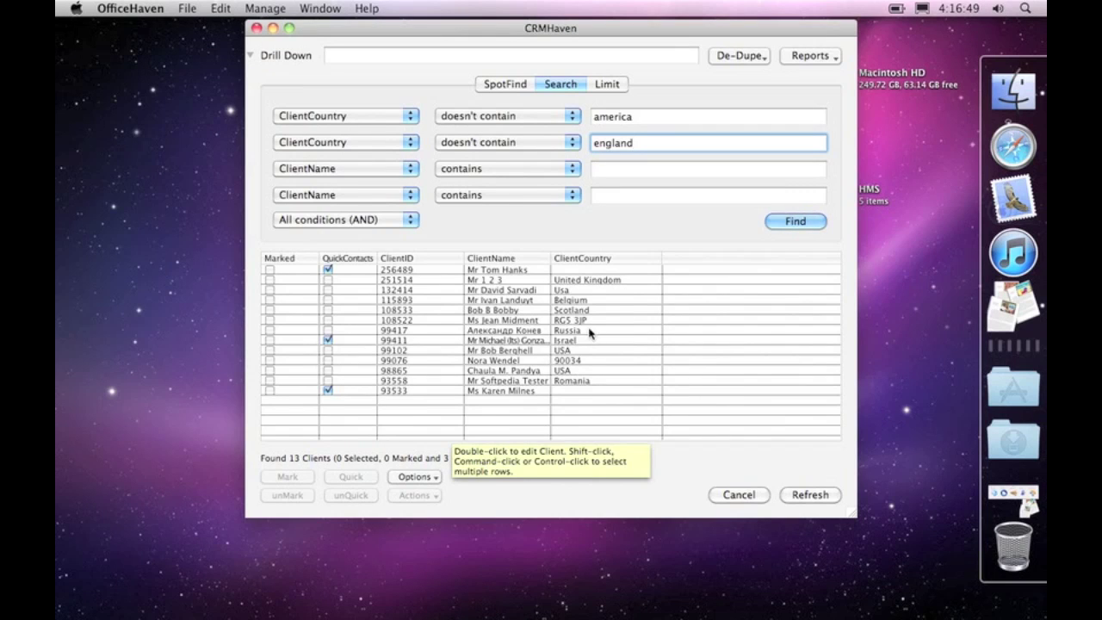
left_click(592, 320)
left_click(645, 310)
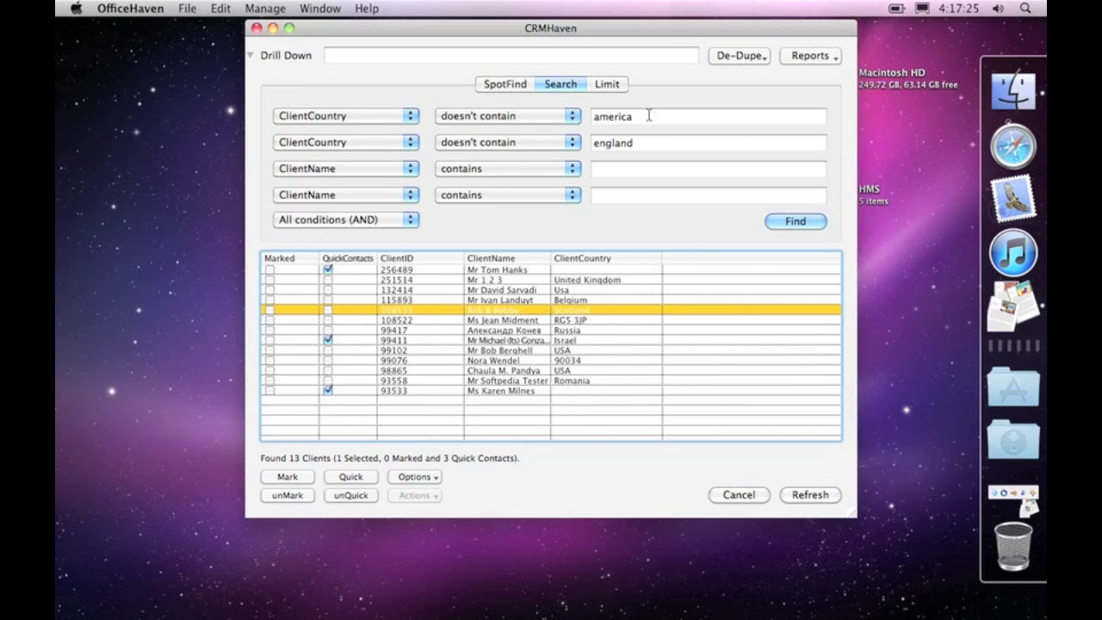
Step: View the settings for limiting and sorting the client list and return to the search conditions
left_click(608, 84)
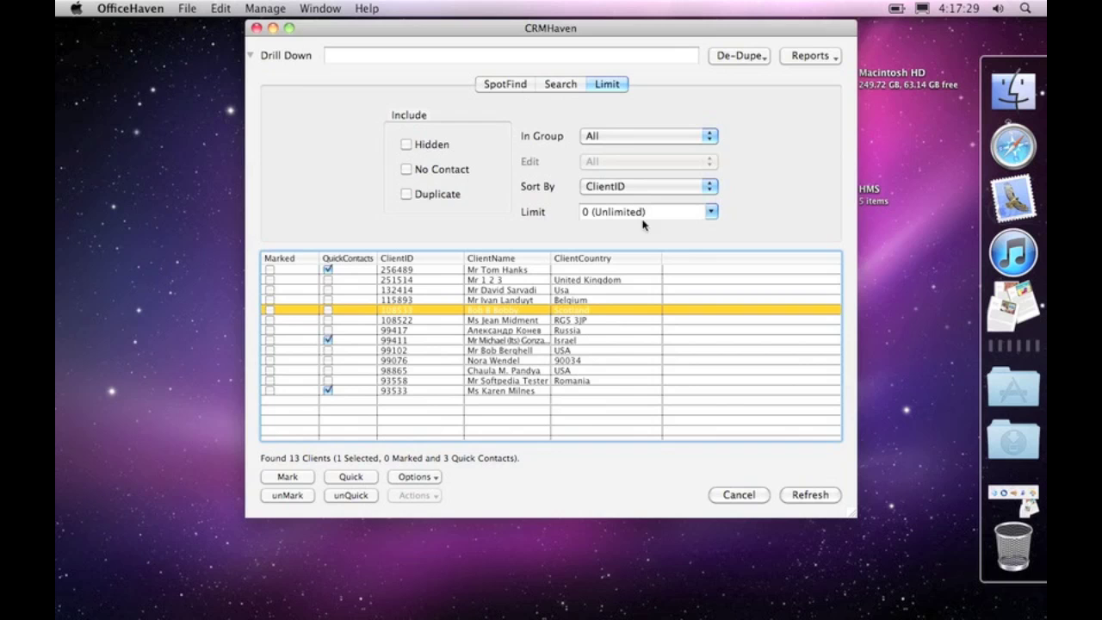
left_click(548, 85)
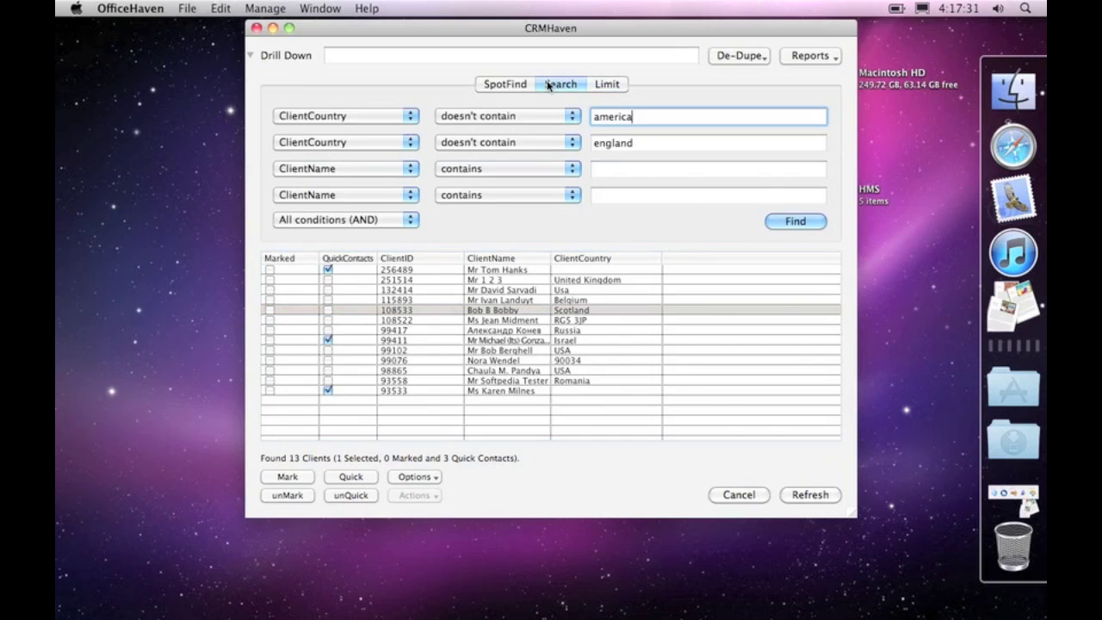